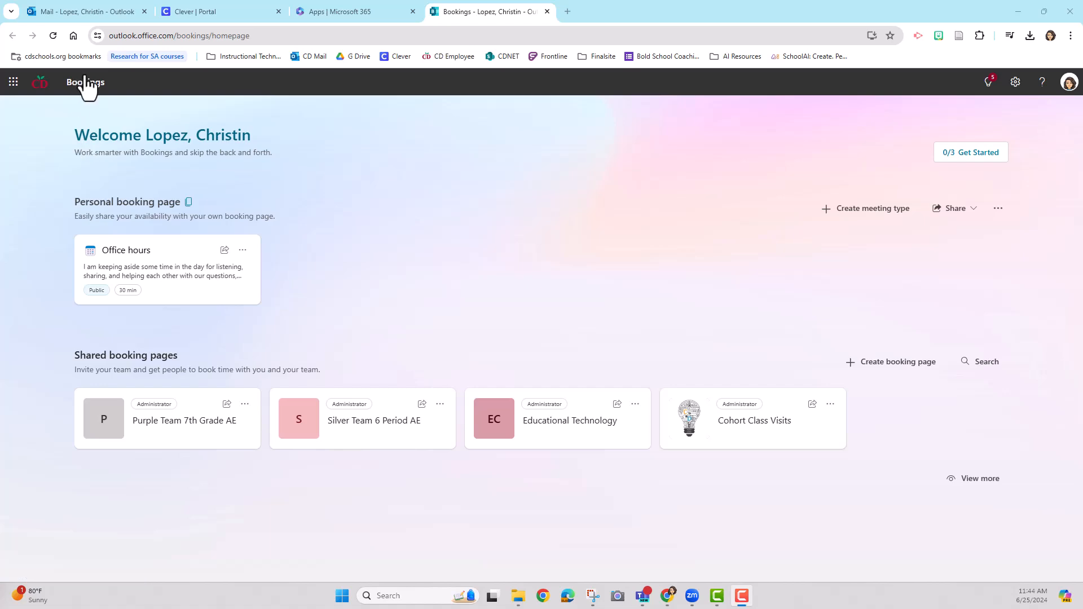
# Step: Switch to Outlook mail and open the Bookings app from its list of additional apps
pyautogui.click(70, 12)
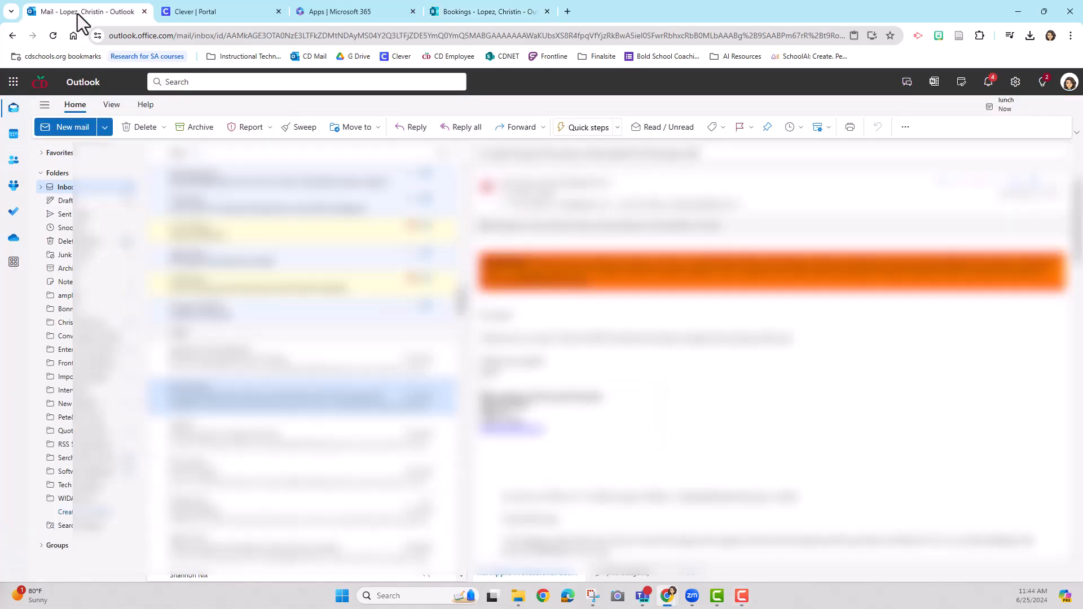
pyautogui.click(13, 262)
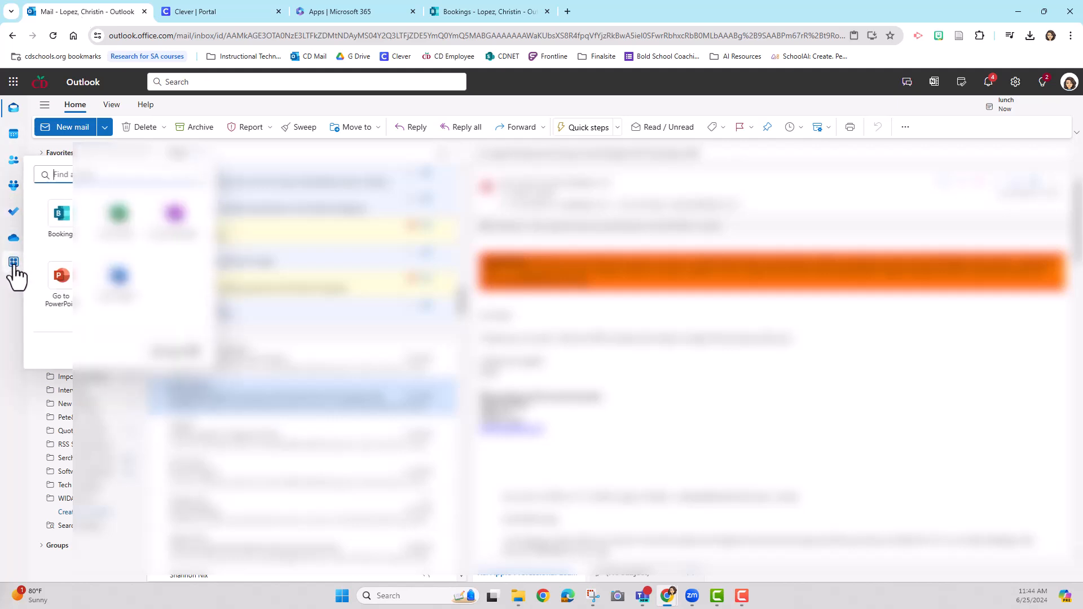
pyautogui.click(66, 221)
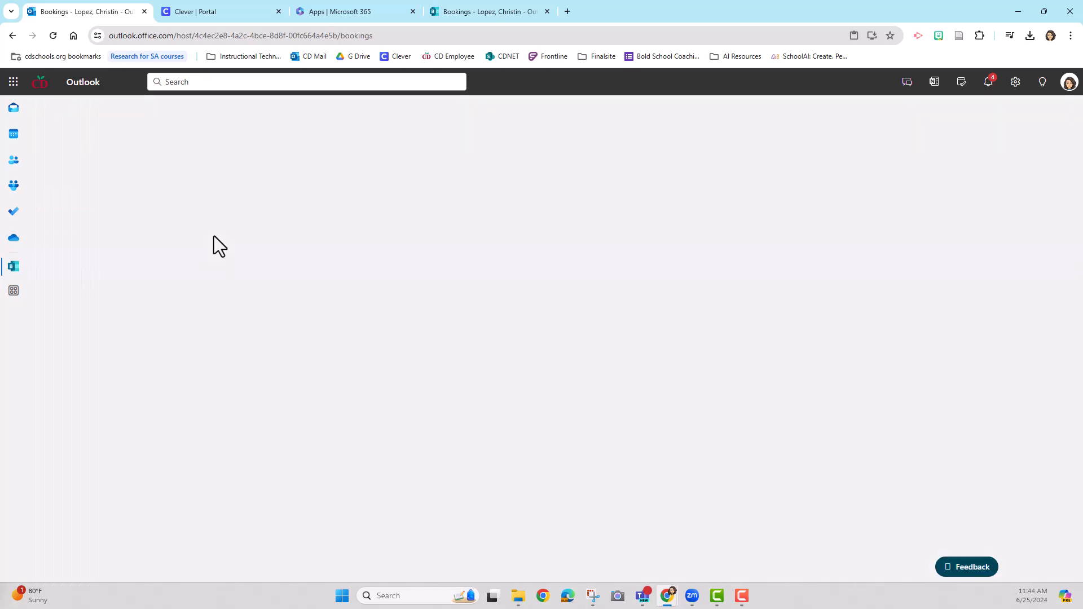
# Step: View the Clever portal, switch to Microsoft 365 and open Bookings from its full list of apps
pyautogui.click(225, 12)
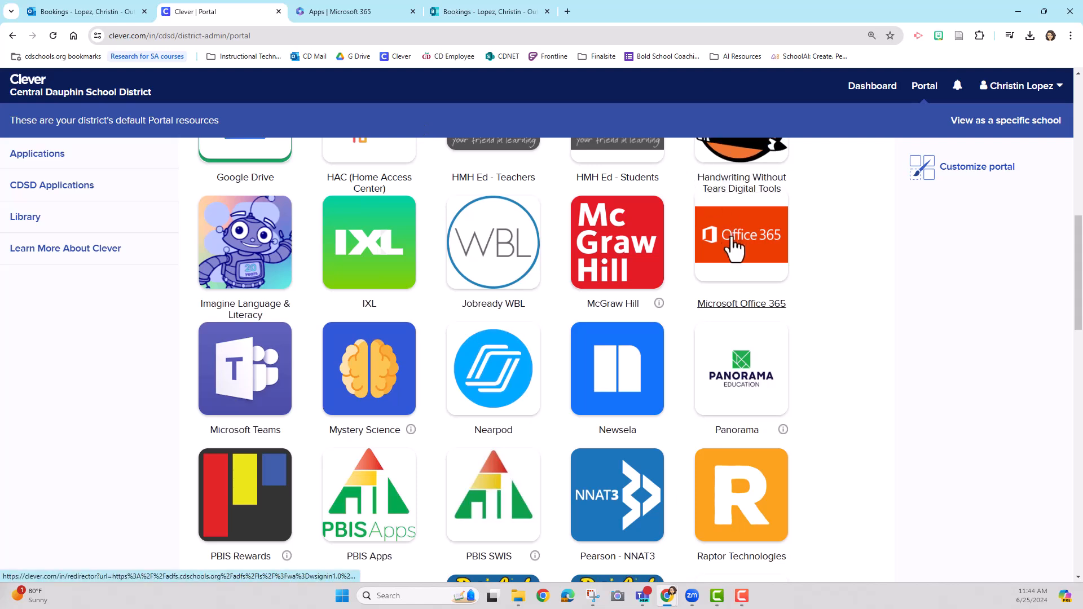
pyautogui.click(354, 11)
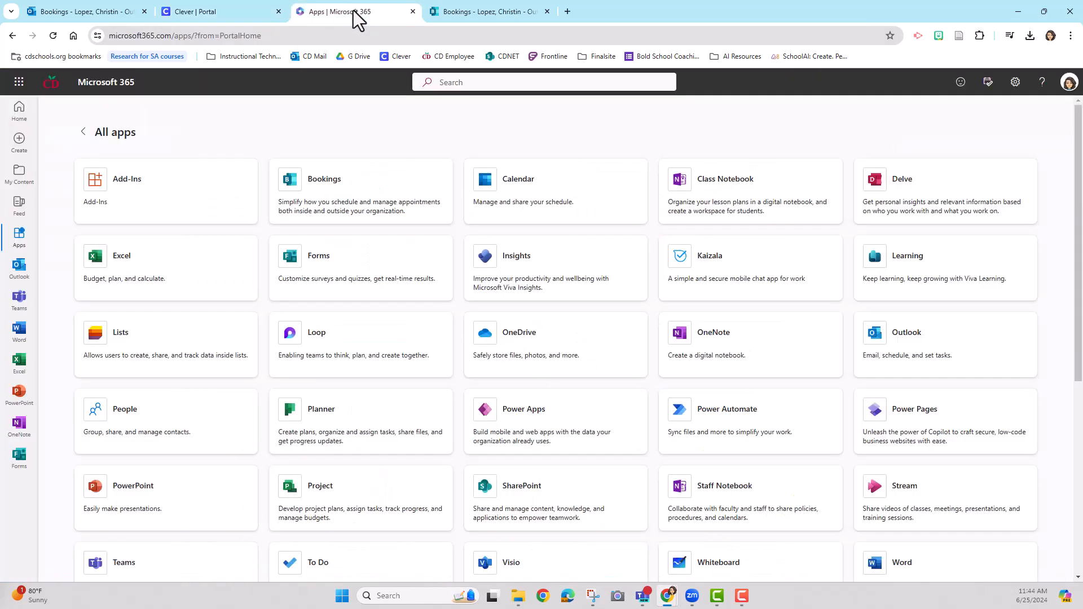
pyautogui.click(19, 108)
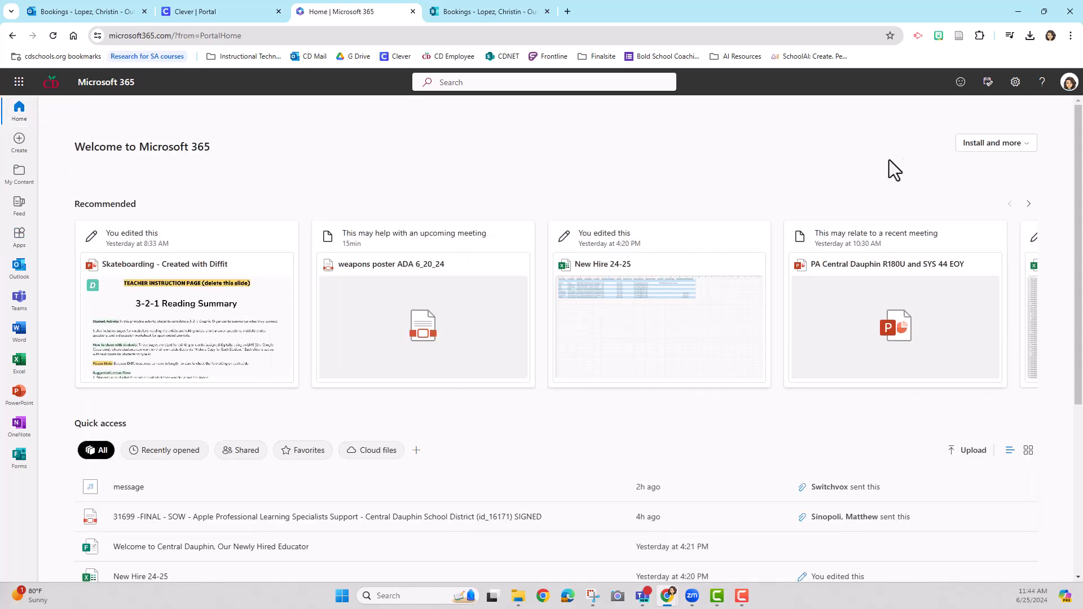
pyautogui.click(21, 236)
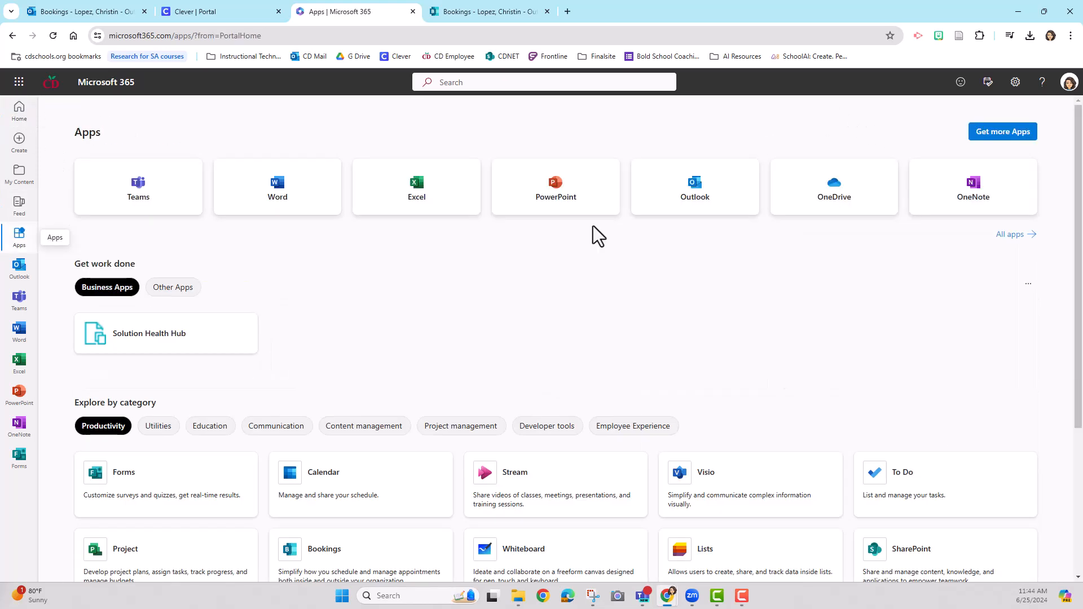
pyautogui.click(1008, 237)
pyautogui.click(382, 174)
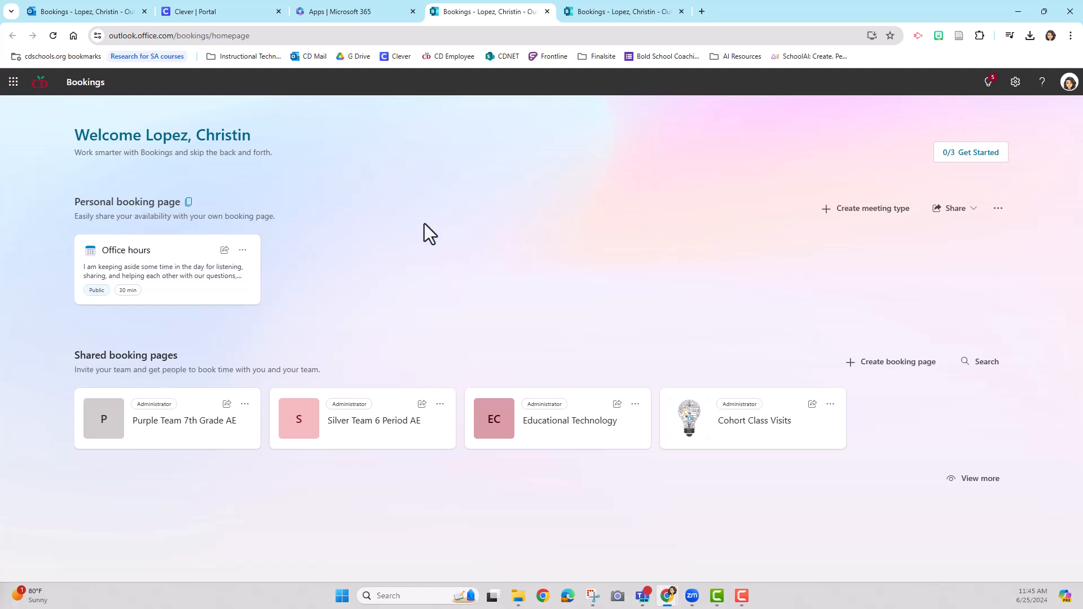
# Step: Start a new shared booking page from scratch, named Teacher Sign Ups, with Education as the business type
pyautogui.click(876, 366)
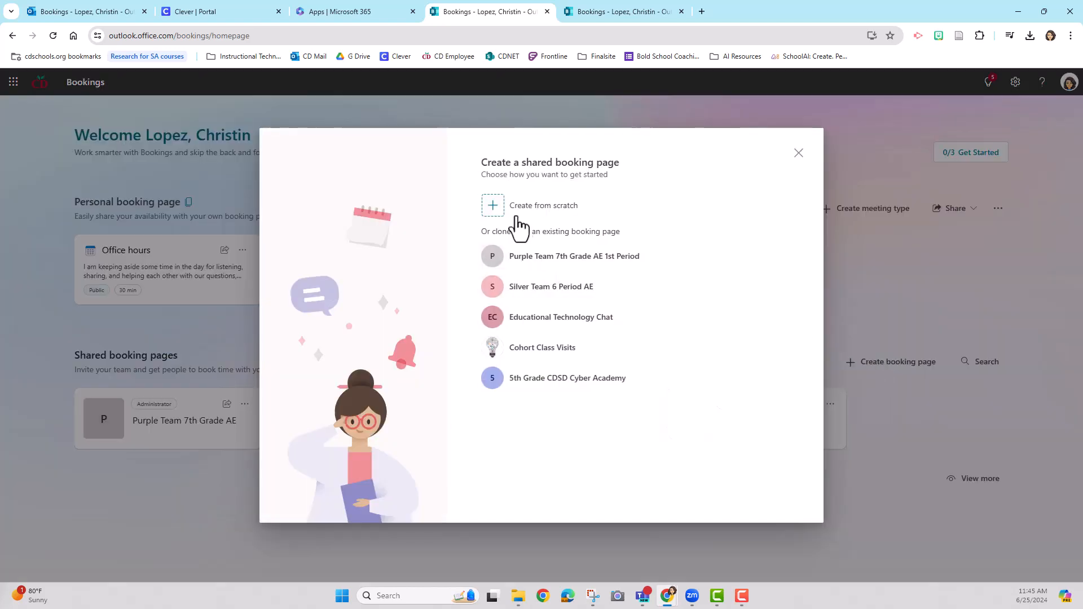
pyautogui.click(507, 209)
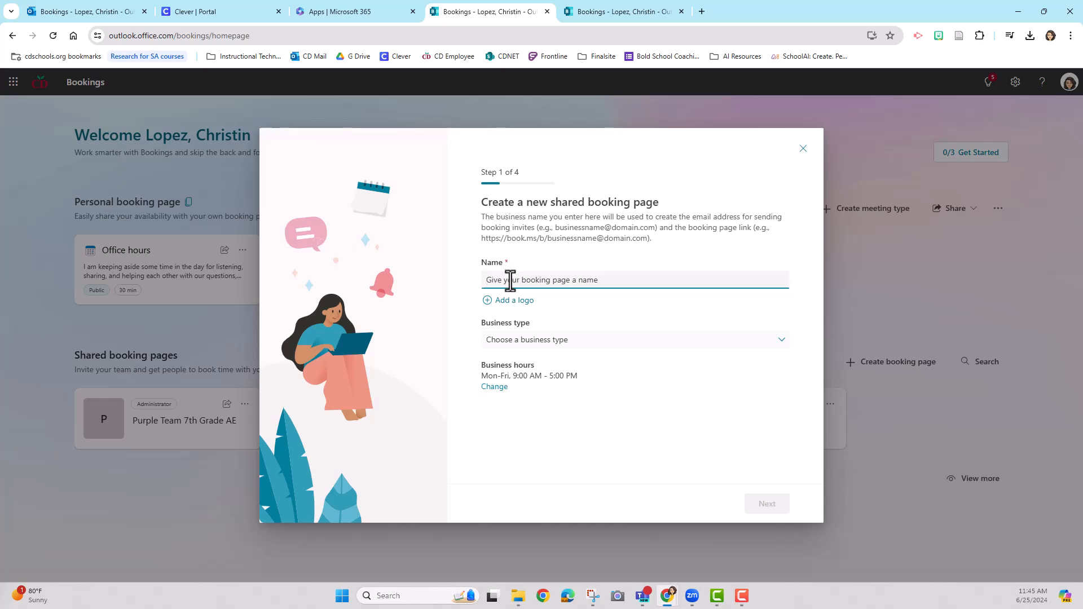
pyautogui.write('Teacher Sign Ups')
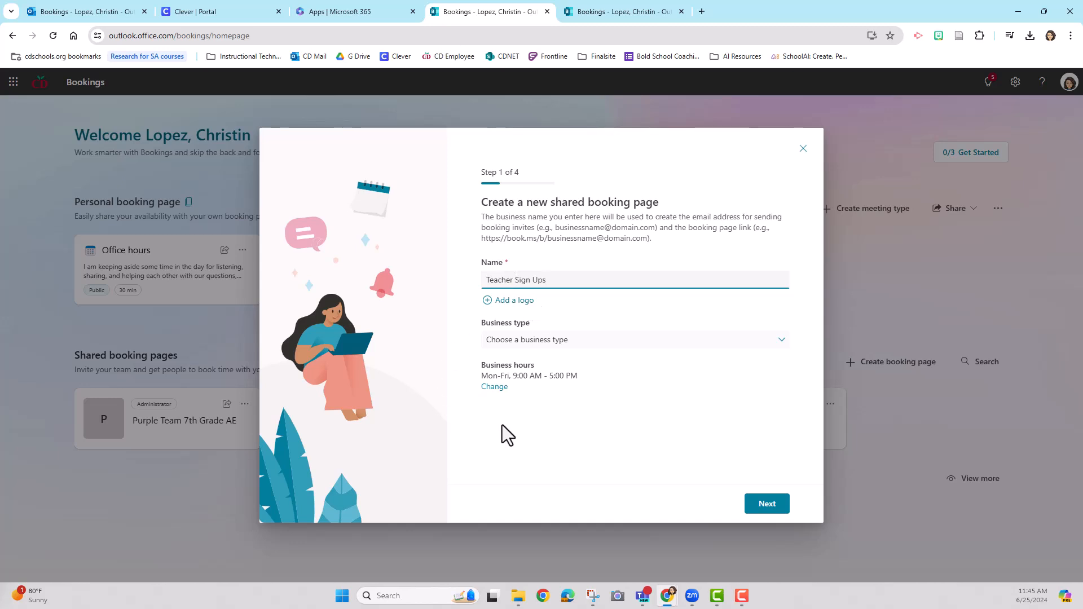
pyautogui.click(557, 342)
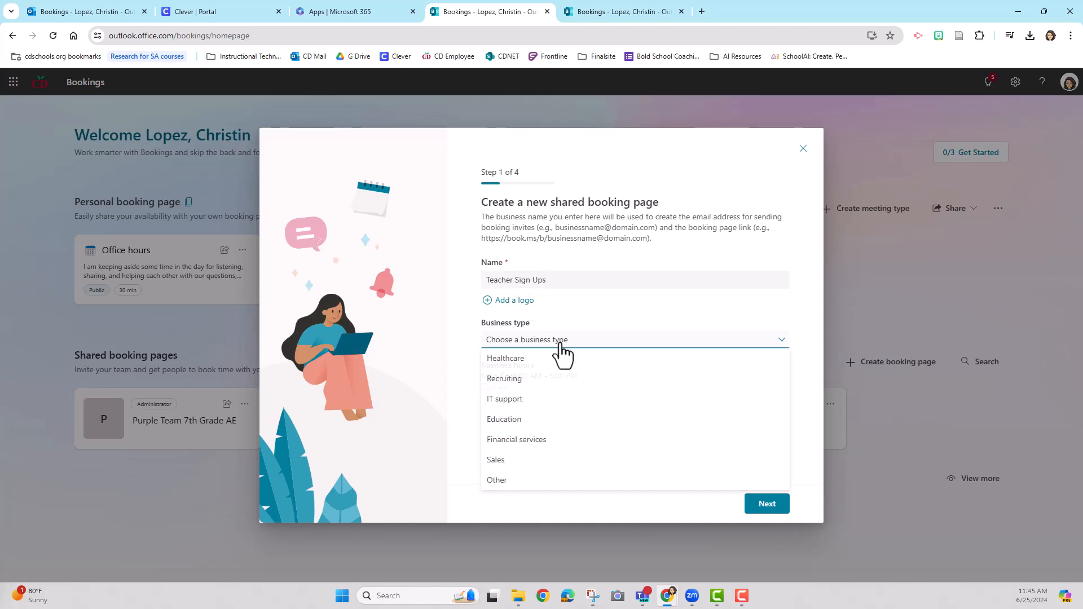
pyautogui.click(531, 431)
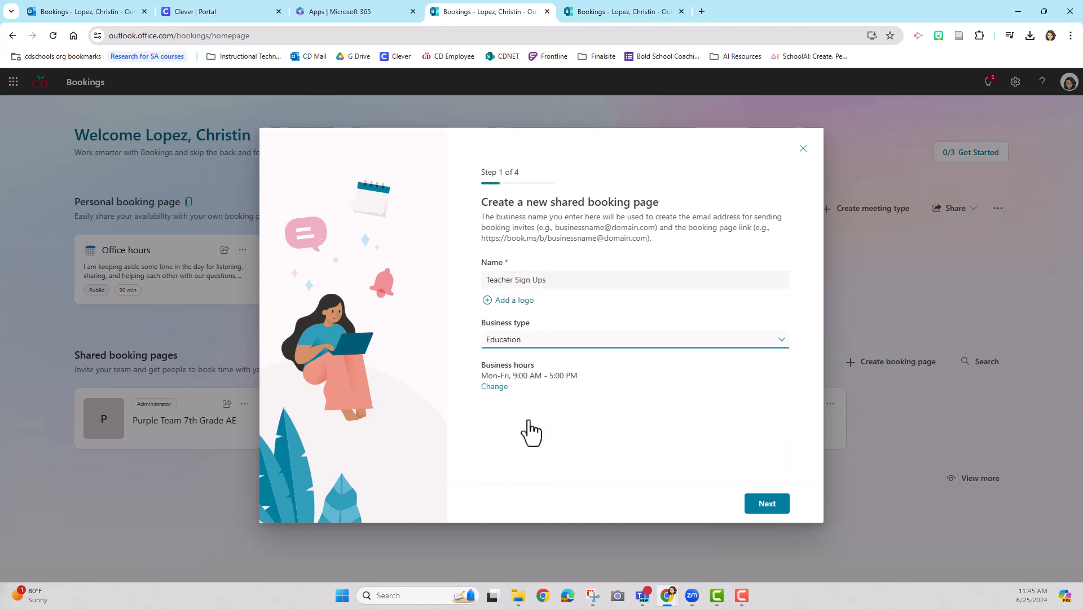
# Step: Change the business hours of the booking page so they start at 8:00 AM
pyautogui.click(497, 388)
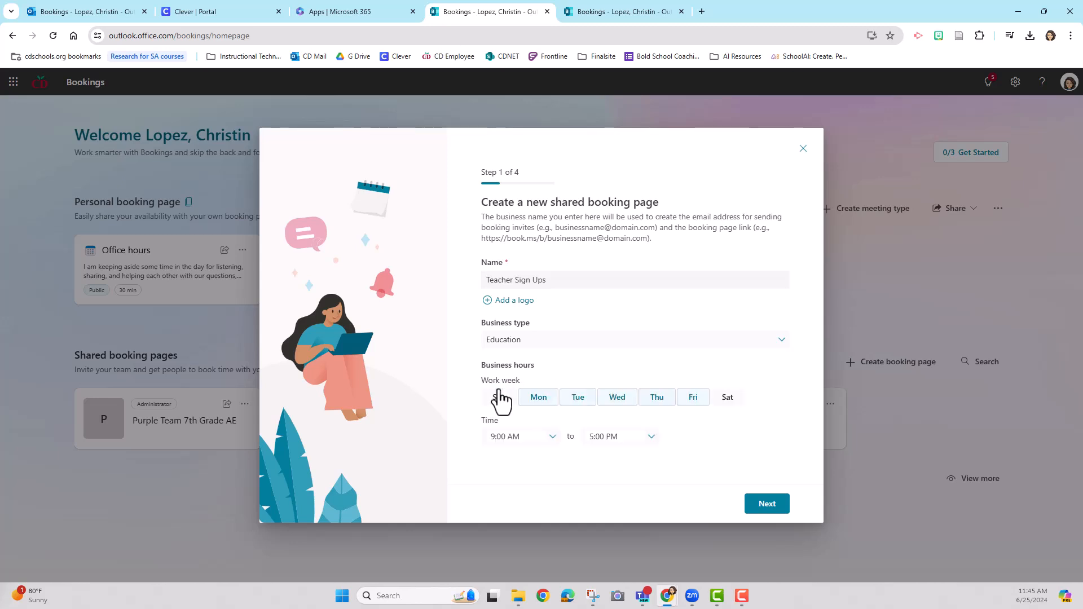
pyautogui.click(553, 440)
pyautogui.scroll(2, 544, 449)
pyautogui.click(510, 474)
# Step: Set the end of the business hours to 4:00 PM
pyautogui.click(651, 439)
pyautogui.click(643, 451)
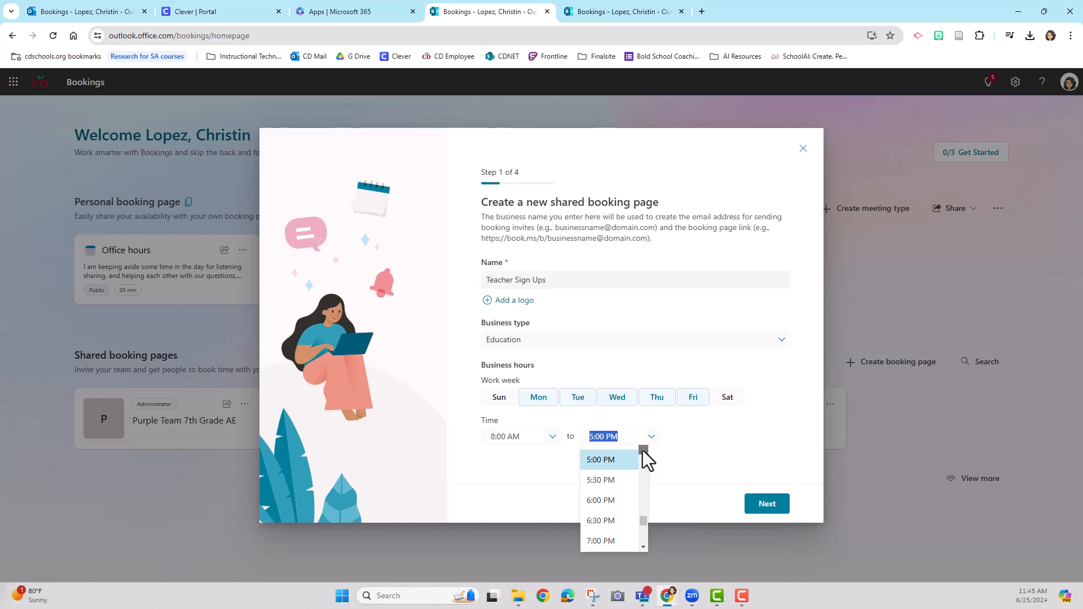
pyautogui.click(643, 451)
pyautogui.click(632, 459)
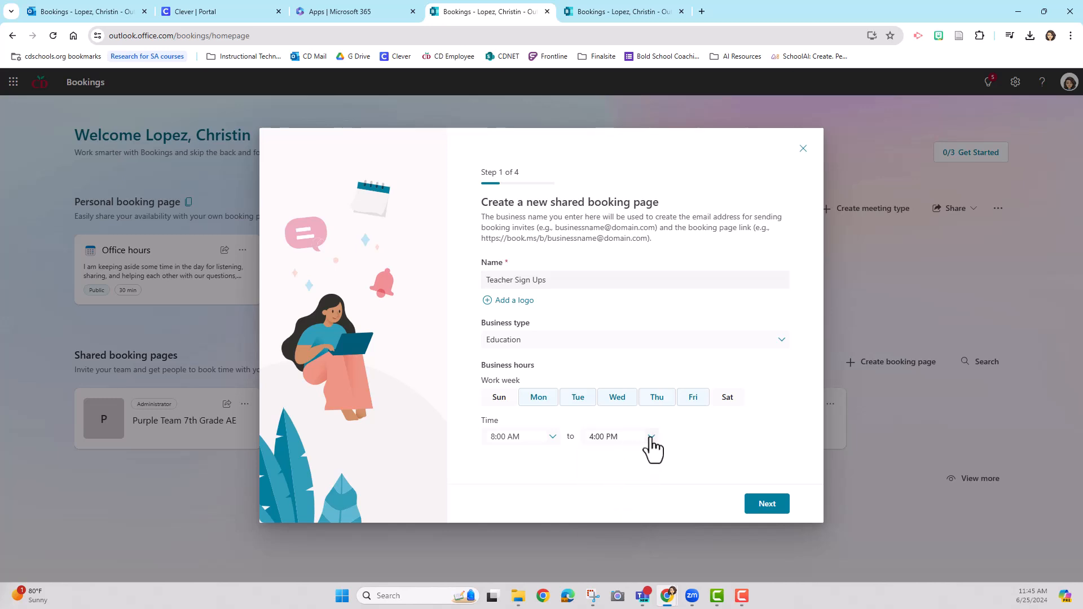
# Step: Set the end of the business hours to 12:00 PM and continue to the staff invitation step
pyautogui.click(651, 440)
pyautogui.click(644, 451)
pyautogui.click(644, 450)
pyautogui.click(643, 450)
pyautogui.click(644, 451)
pyautogui.click(618, 453)
pyautogui.click(762, 510)
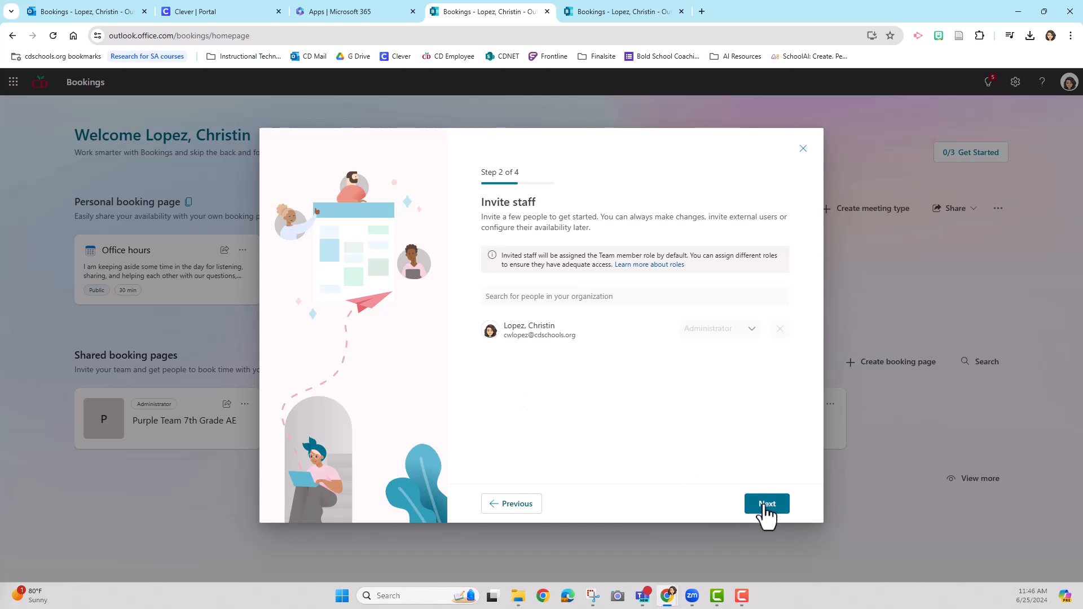
# Step: Continue without inviting additional staff and set the Office hours service duration to 15 mins
pyautogui.click(767, 505)
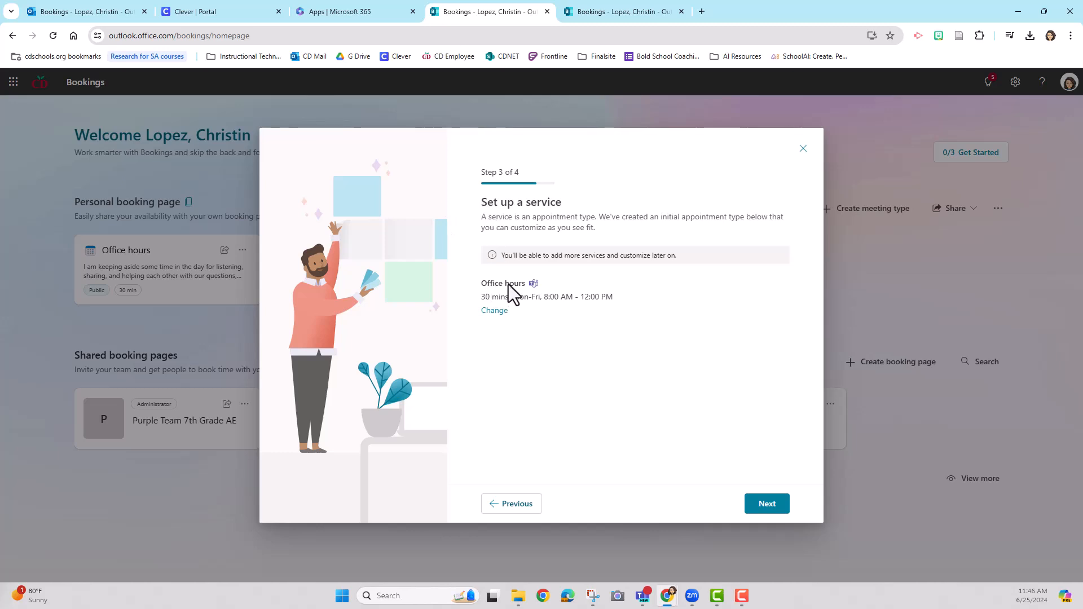
pyautogui.click(492, 311)
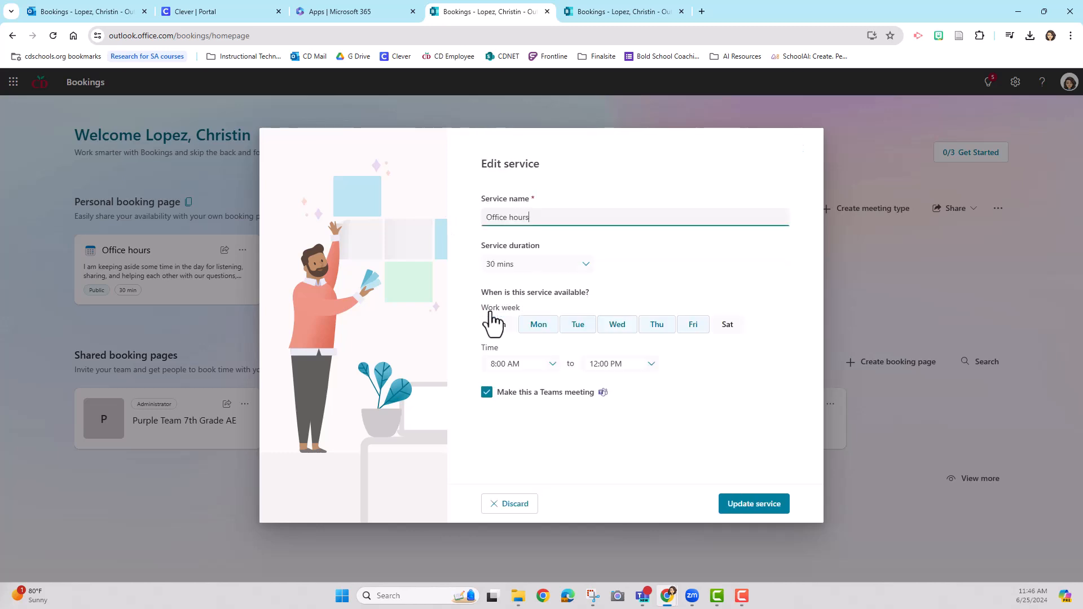
pyautogui.click(586, 265)
pyautogui.click(545, 294)
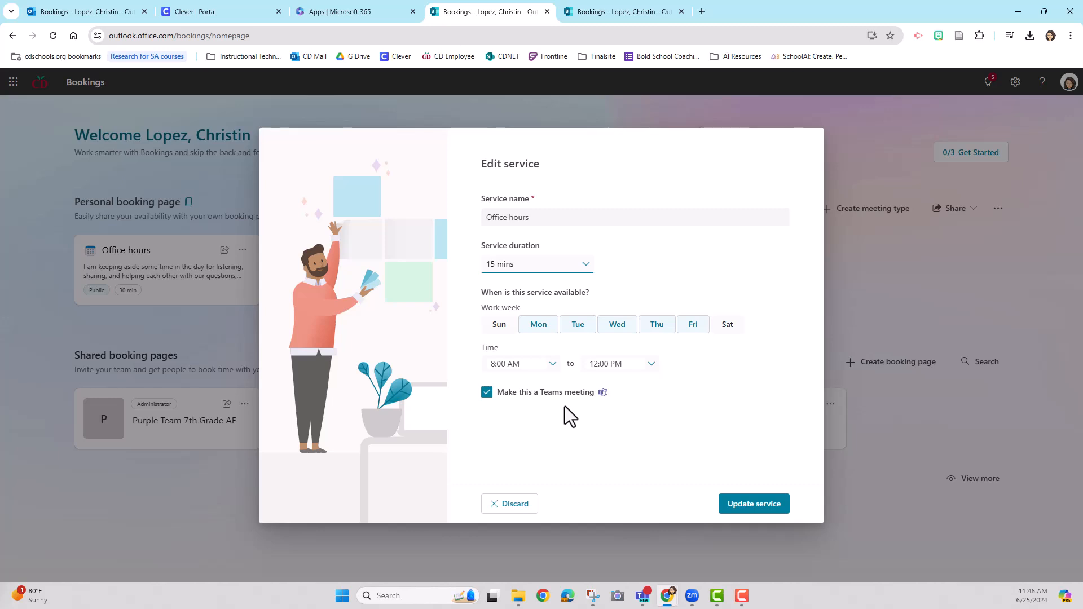
pyautogui.click(741, 506)
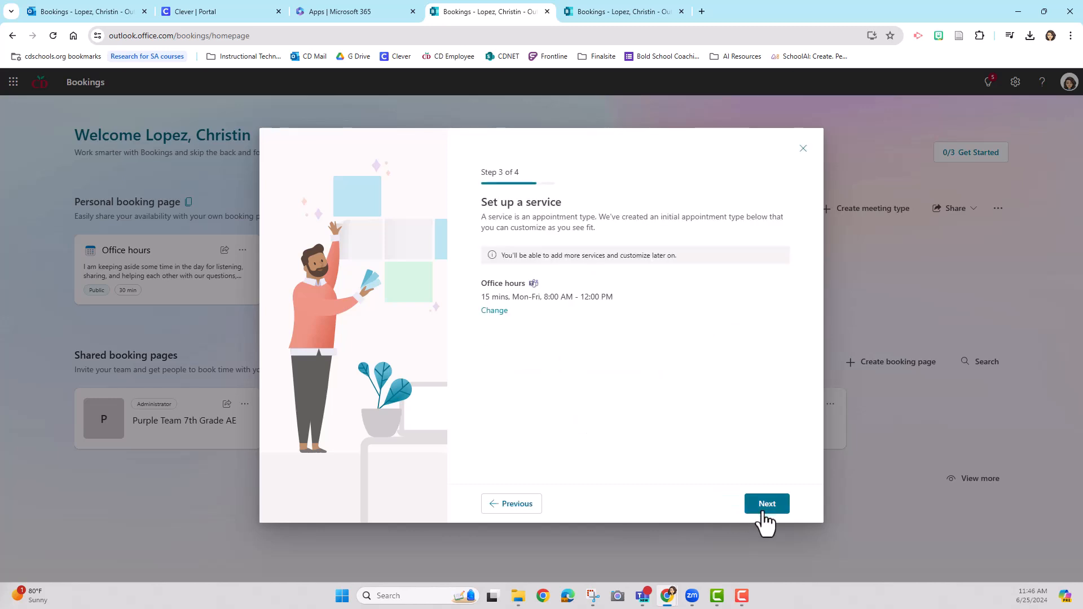
# Step: Create the booking page with booking allowed for people in the organization, and open its booking link
pyautogui.click(765, 512)
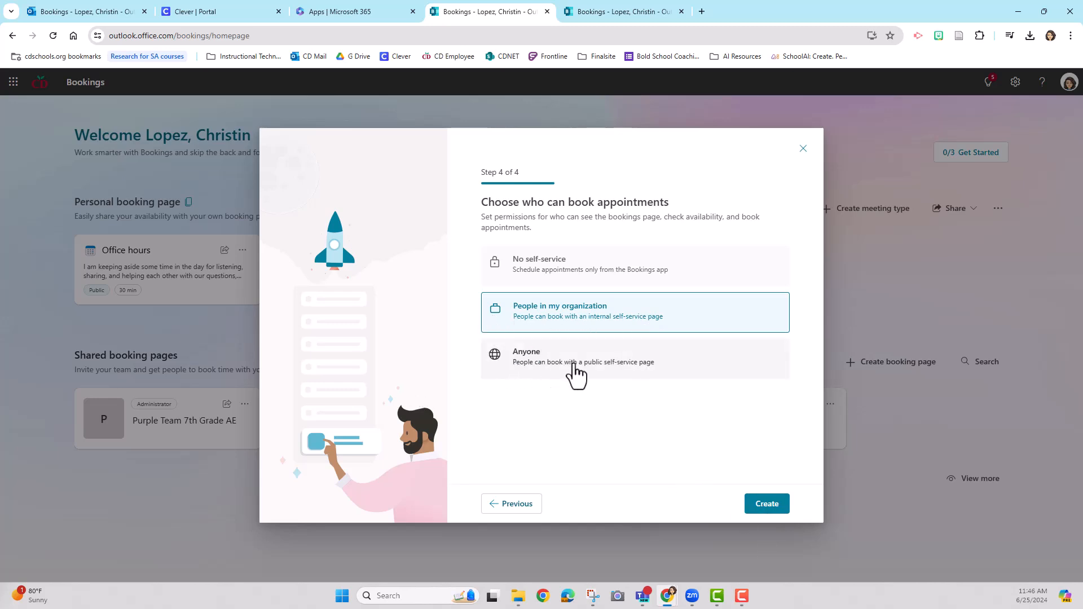
pyautogui.click(768, 506)
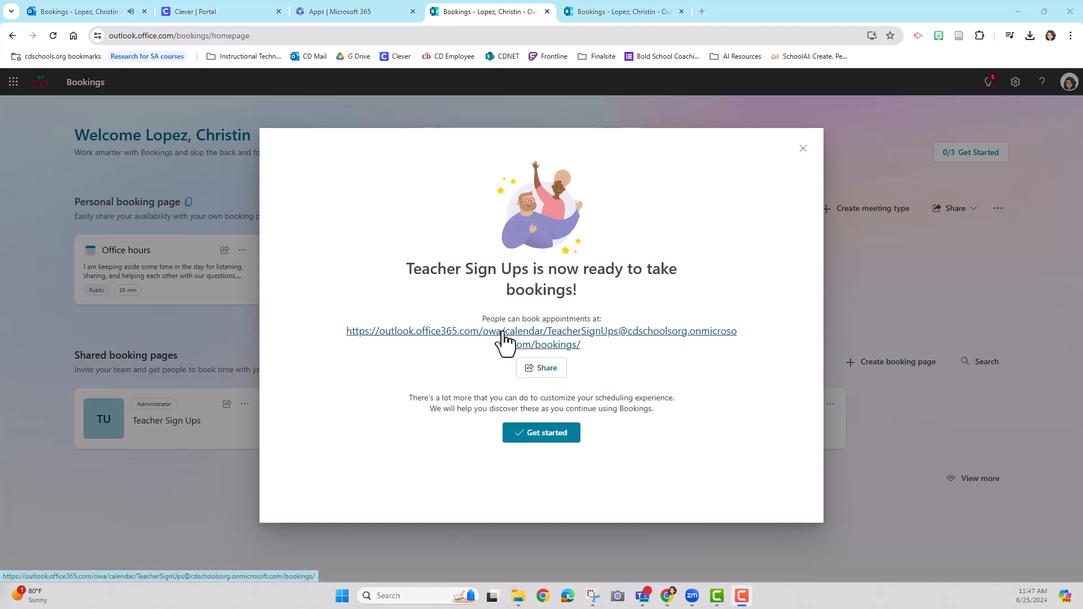
pyautogui.click(504, 342)
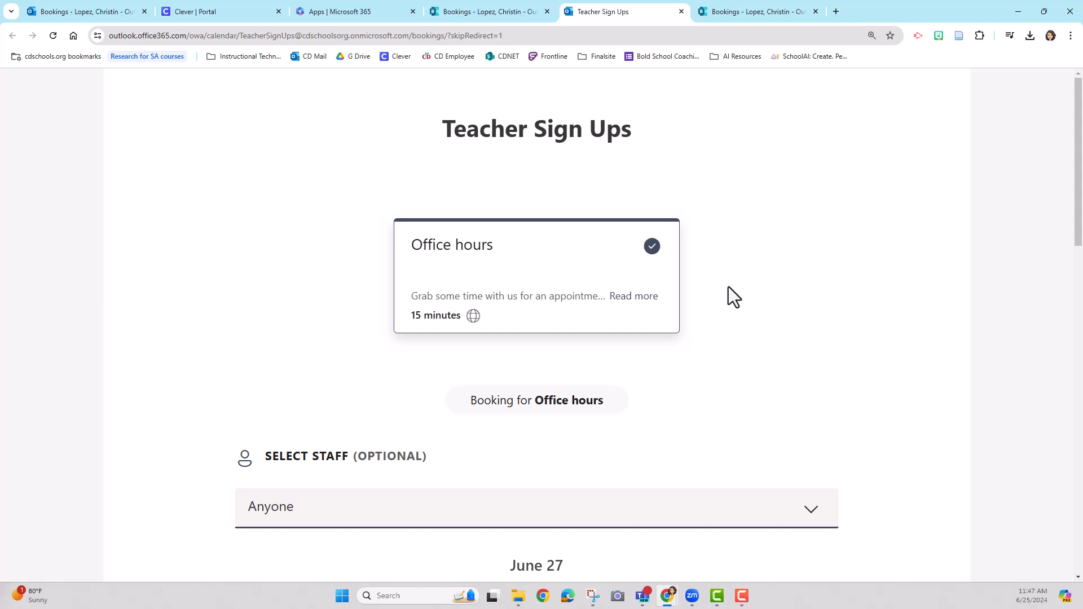
# Step: Select the listed staff member instead of Anyone for the Office hours booking
pyautogui.scroll(-4, 583, 367)
pyautogui.click(288, 293)
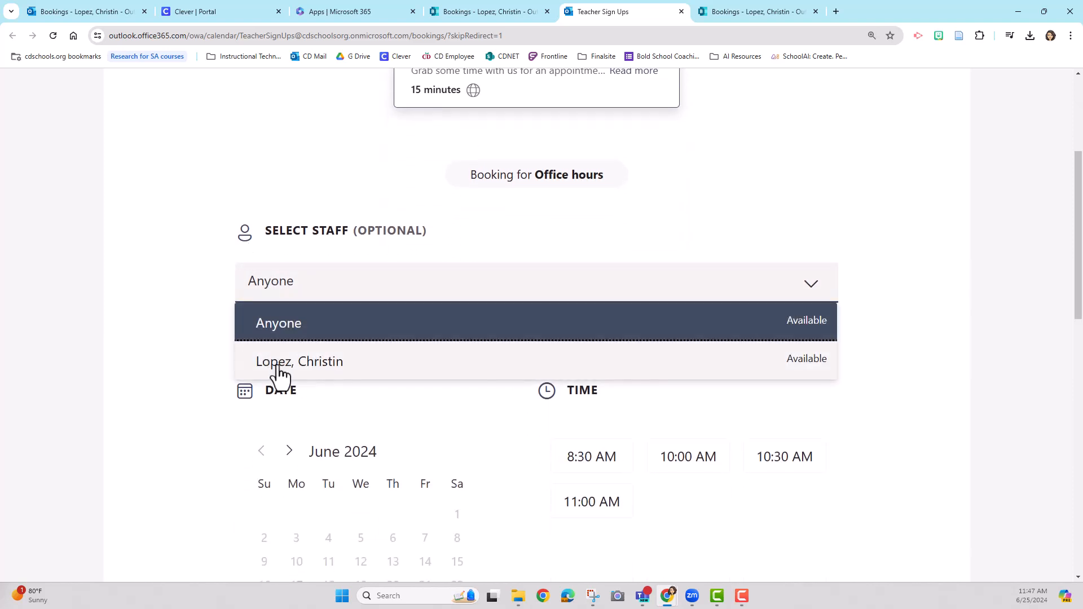
pyautogui.click(276, 363)
pyautogui.scroll(-4, 377, 399)
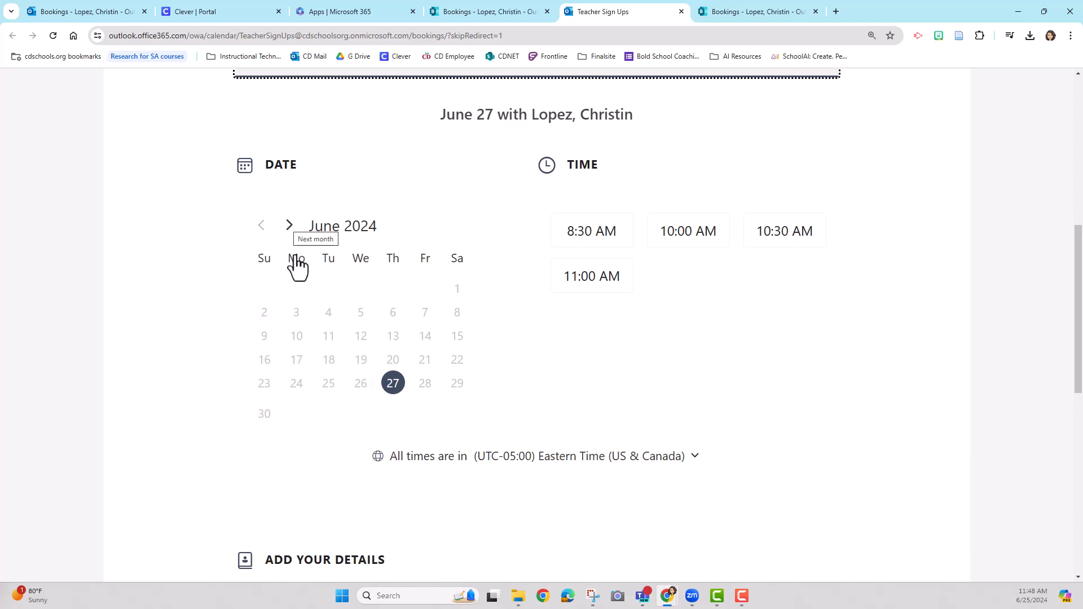
# Step: Check the appointment times offered on June 28 and on several July dates, including July 8, 10, 12 and 22
pyautogui.click(424, 384)
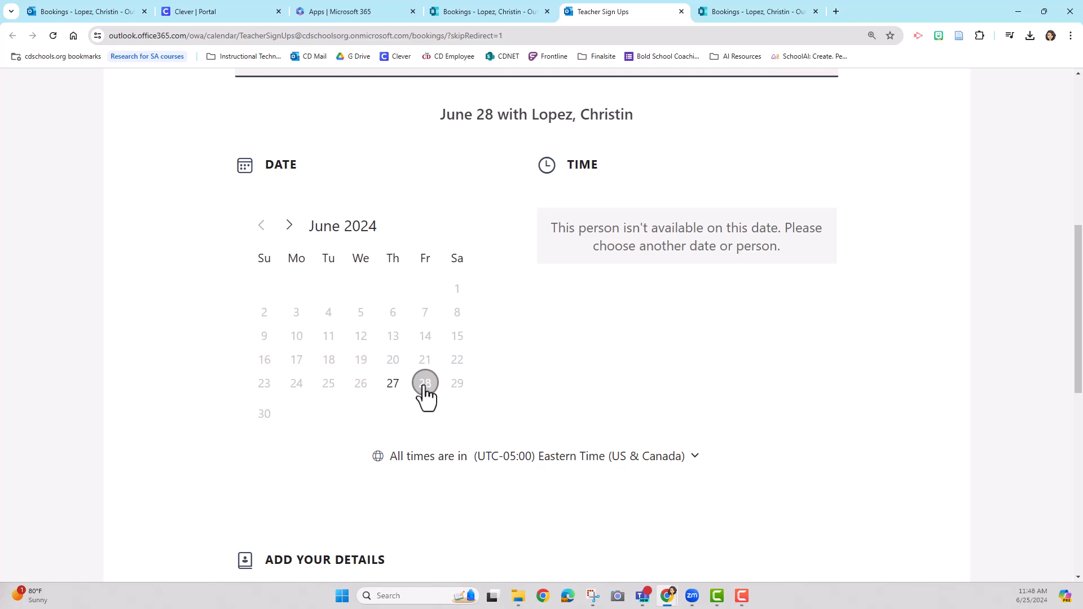
pyautogui.click(289, 226)
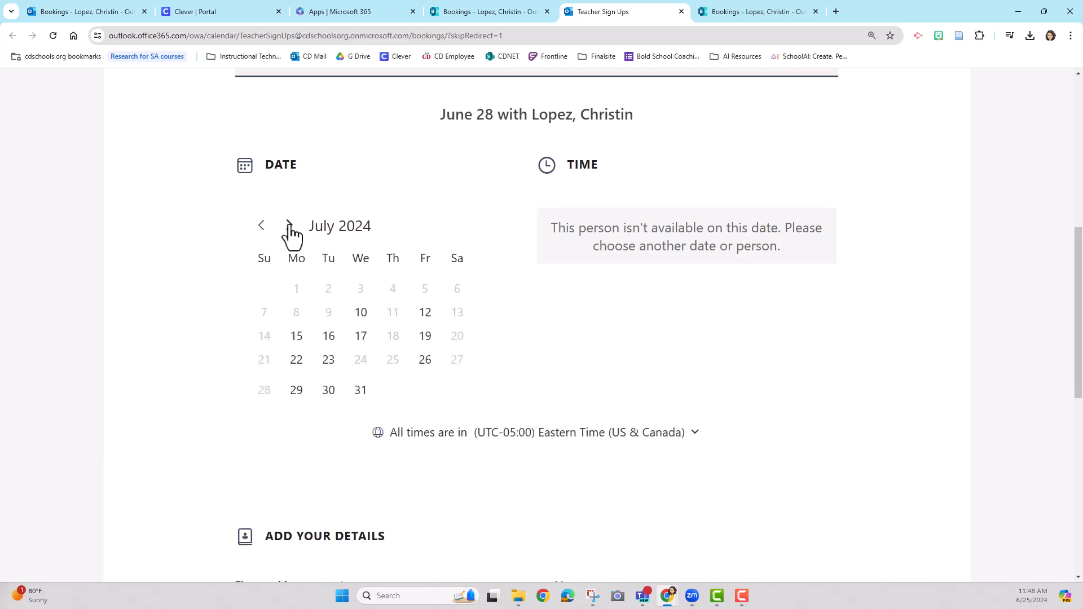
pyautogui.click(296, 316)
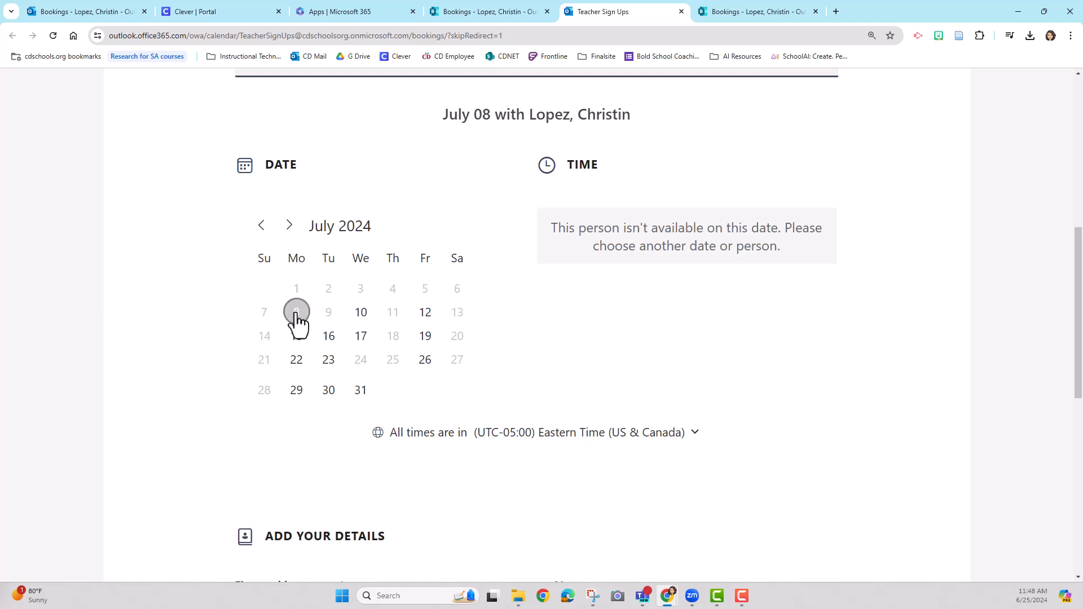
pyautogui.click(332, 318)
pyautogui.click(362, 317)
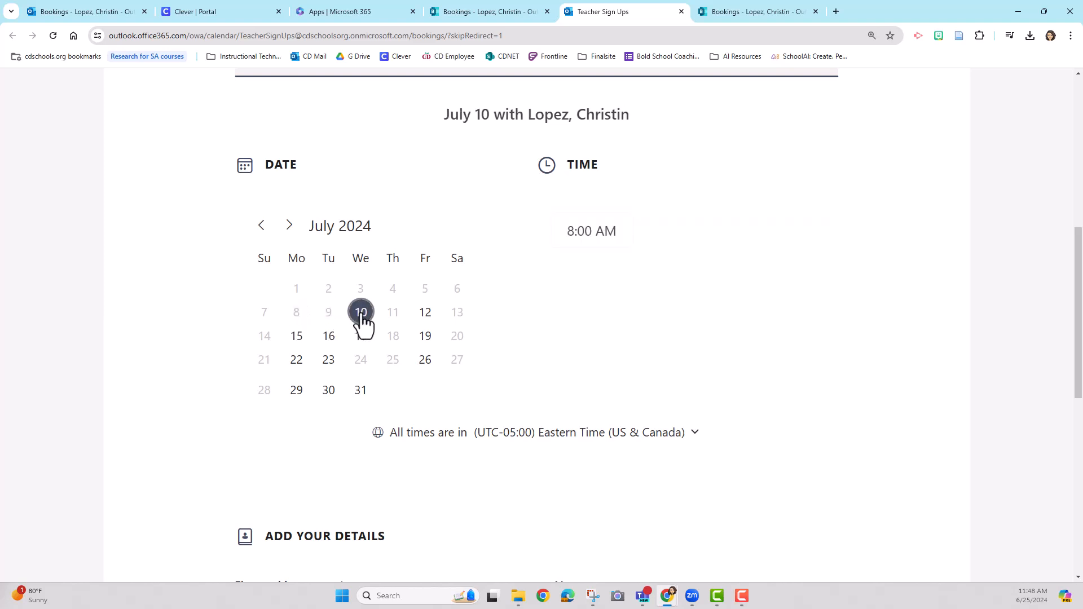
pyautogui.click(425, 316)
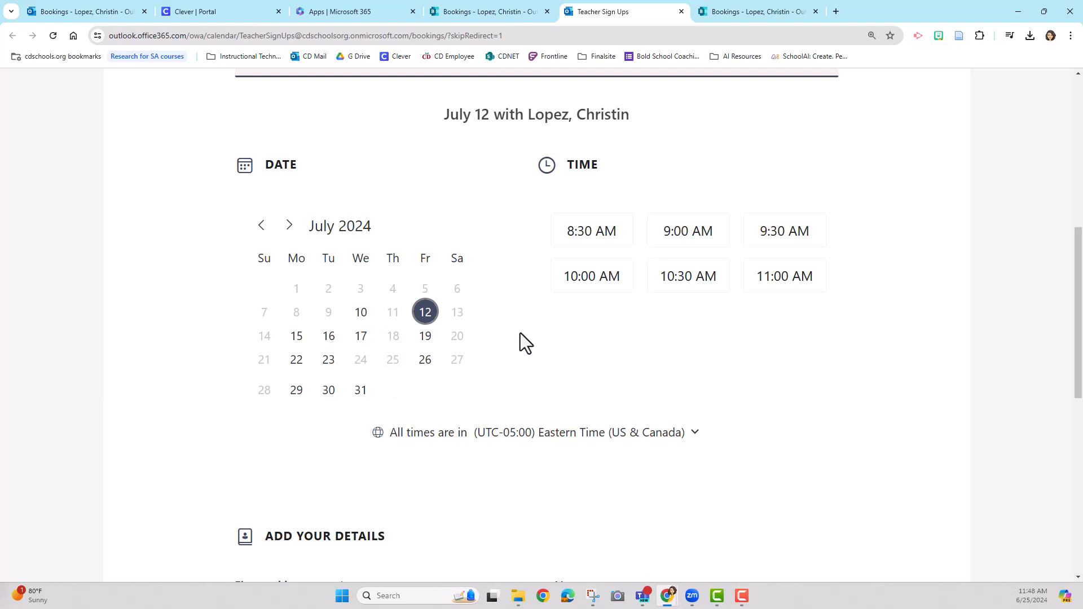
pyautogui.scroll(1, 499, 343)
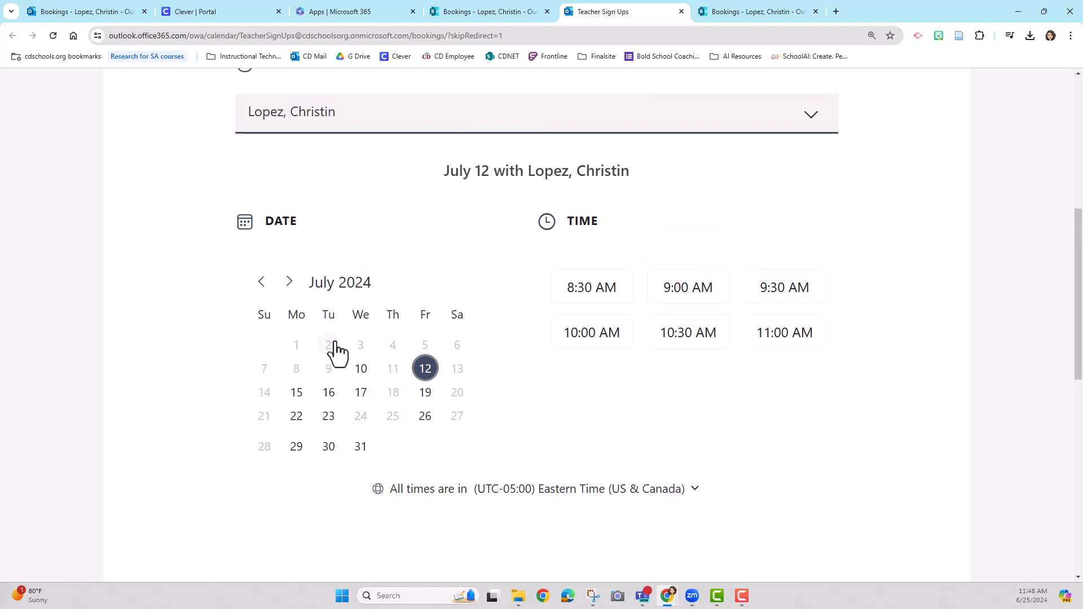
pyautogui.click(325, 420)
pyautogui.click(295, 419)
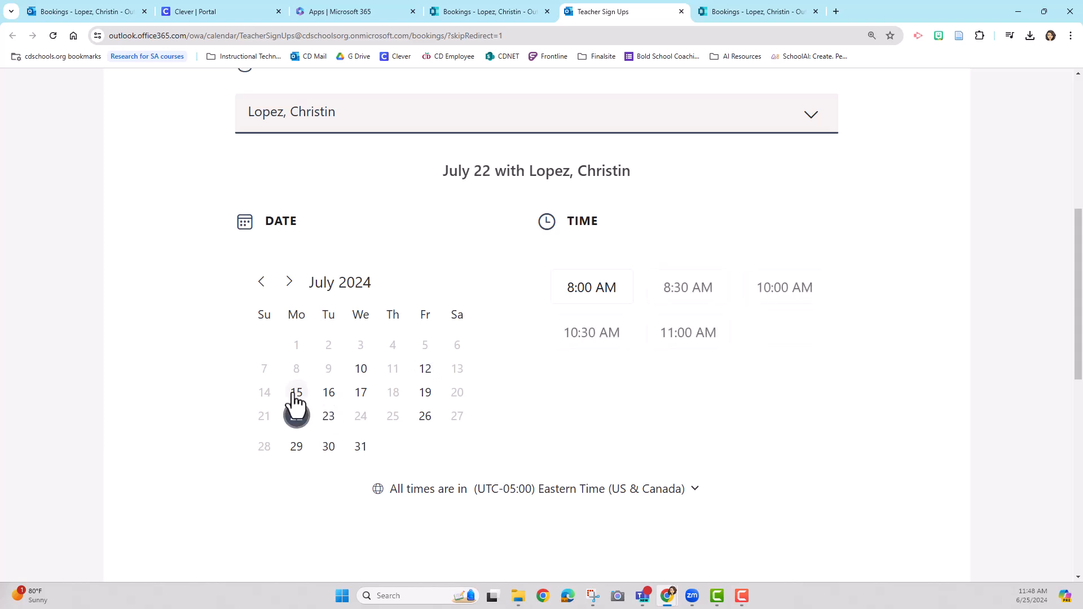
pyautogui.click(296, 394)
# Step: Choose the 8:00 AM slot on July 16 for the Office hours appointment and go to the details form
pyautogui.click(330, 395)
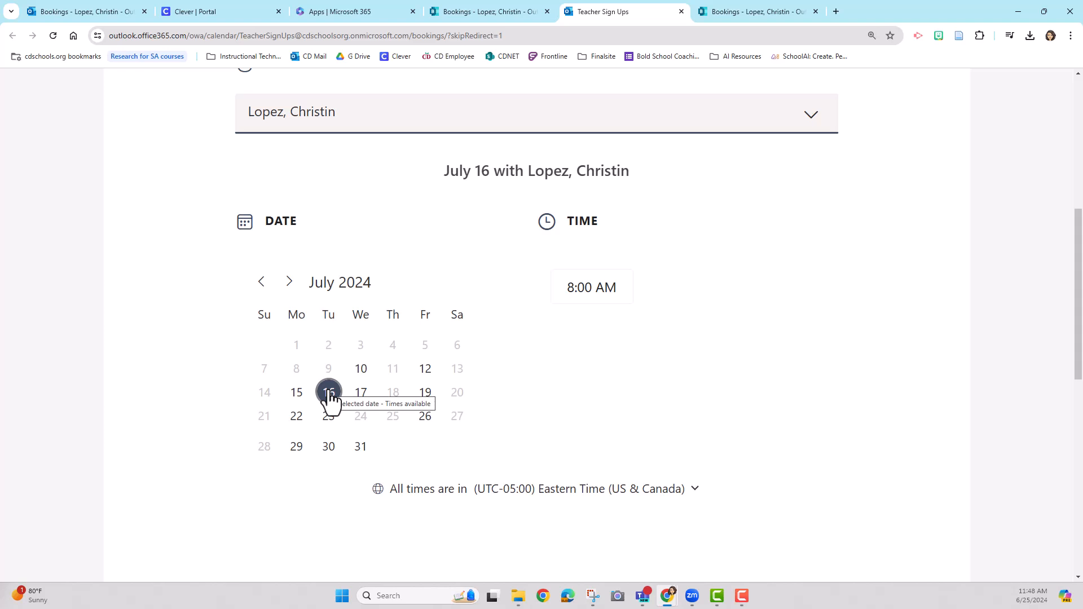
pyautogui.click(601, 299)
pyautogui.scroll(-4, 760, 361)
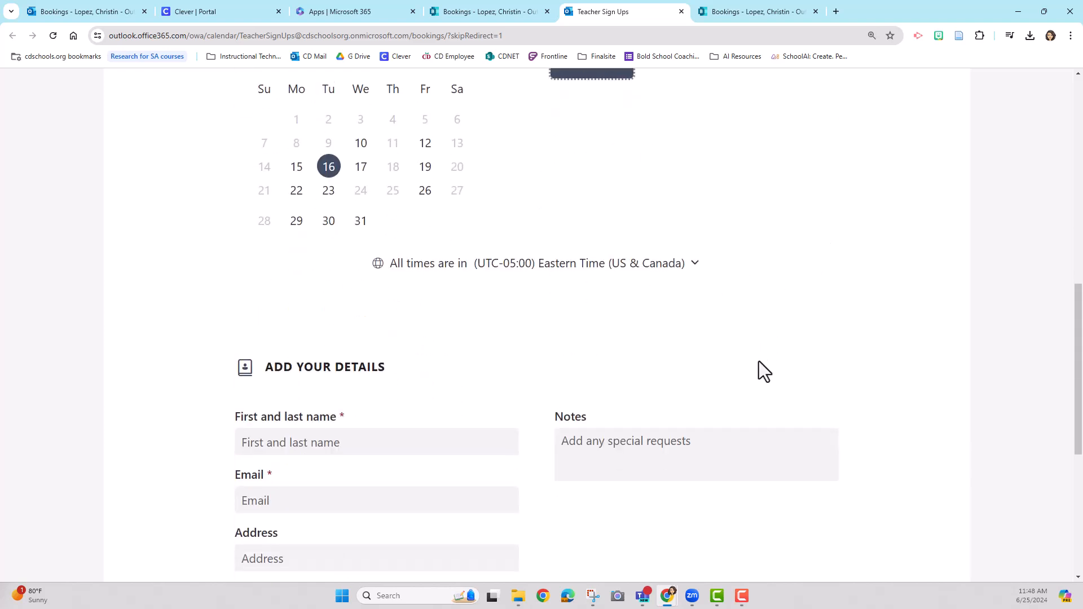
# Step: Review the fields of the visitor details form, and open the Office hours service of Teacher Sign Ups for editing in Bookings
pyautogui.scroll(-4, 760, 357)
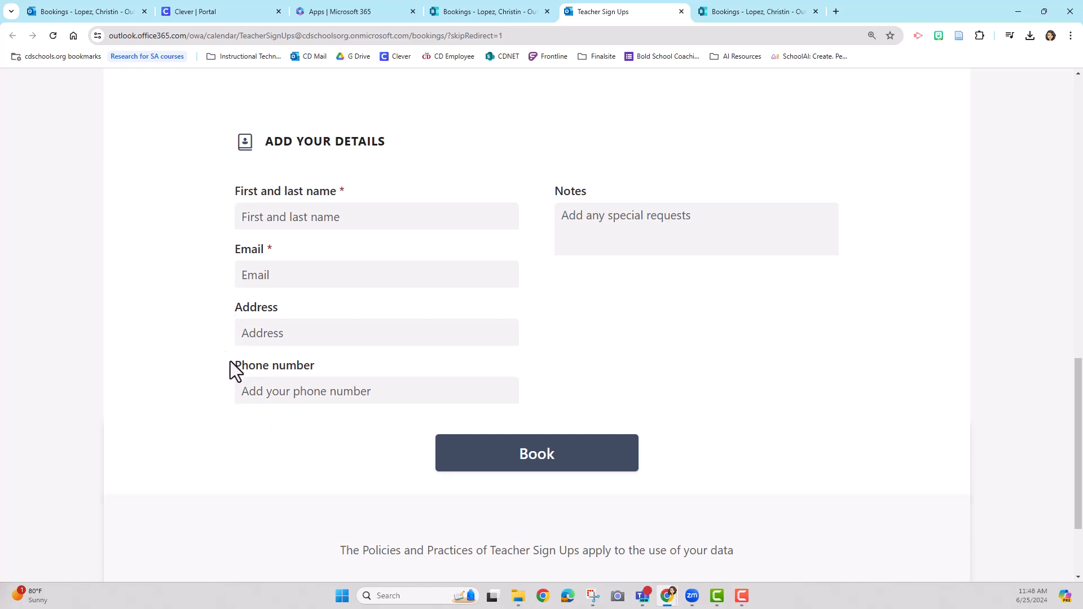
pyautogui.scroll(3, 534, 301)
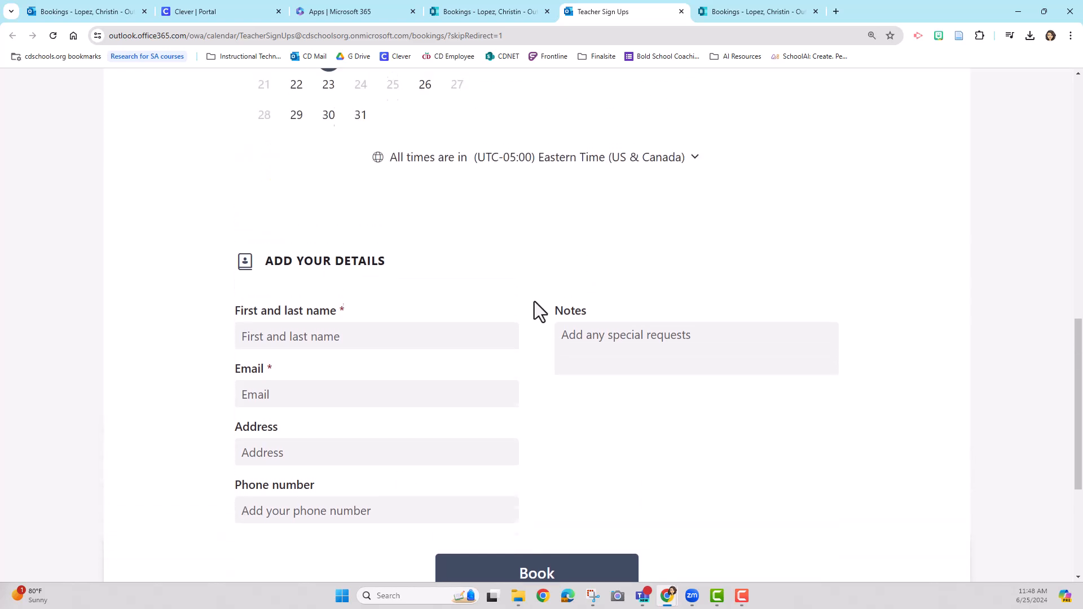
pyautogui.click(502, 12)
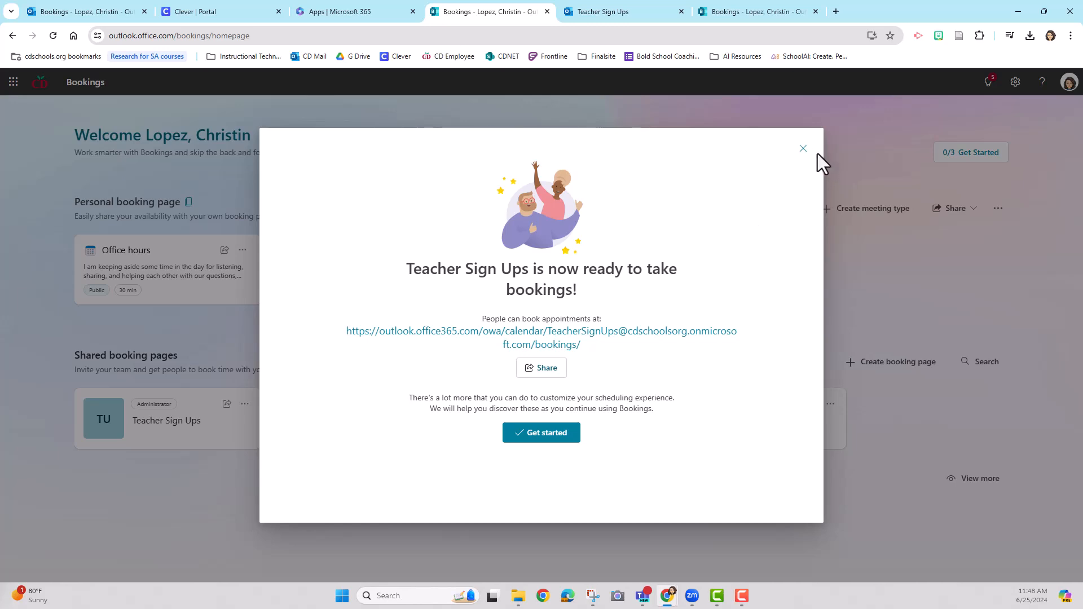
pyautogui.click(802, 149)
pyautogui.click(43, 244)
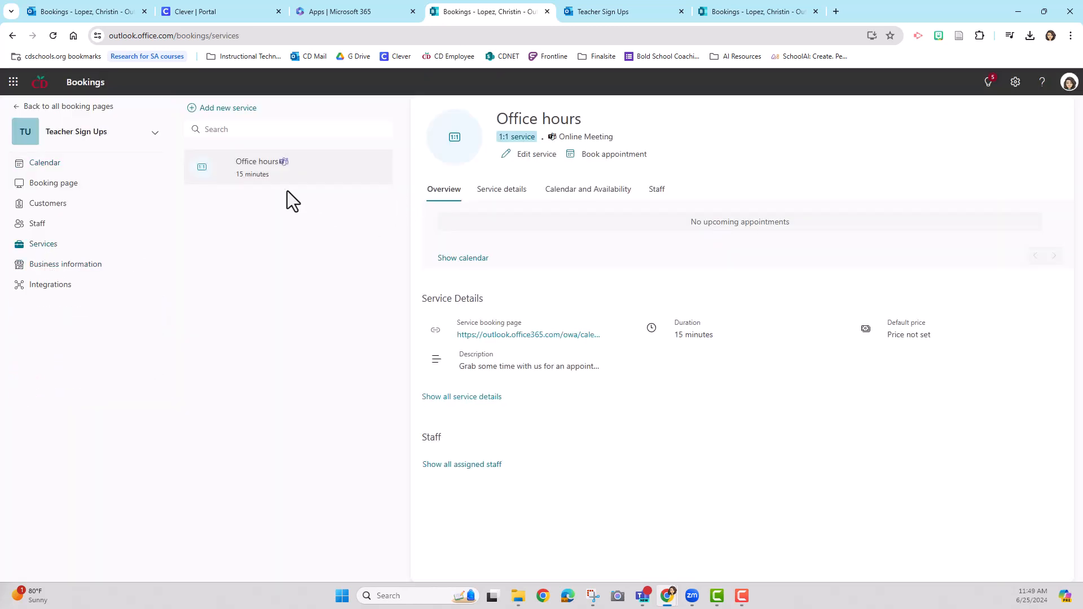
pyautogui.click(541, 155)
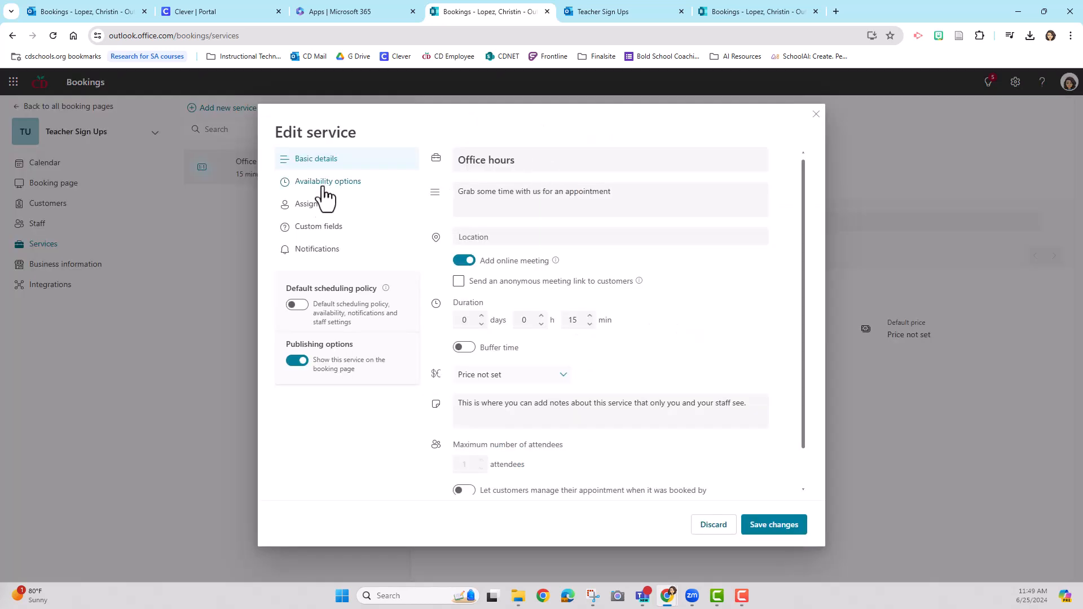
# Step: Remove the phone number and customer address fields from the Office hours service's customer information and save the service
pyautogui.click(319, 228)
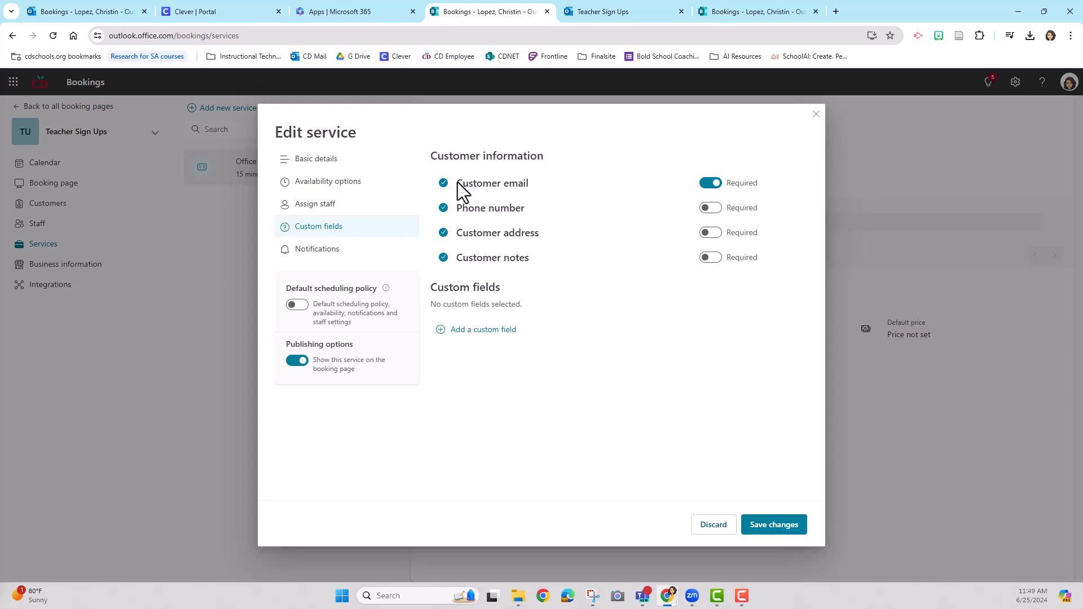
pyautogui.click(443, 209)
pyautogui.click(443, 233)
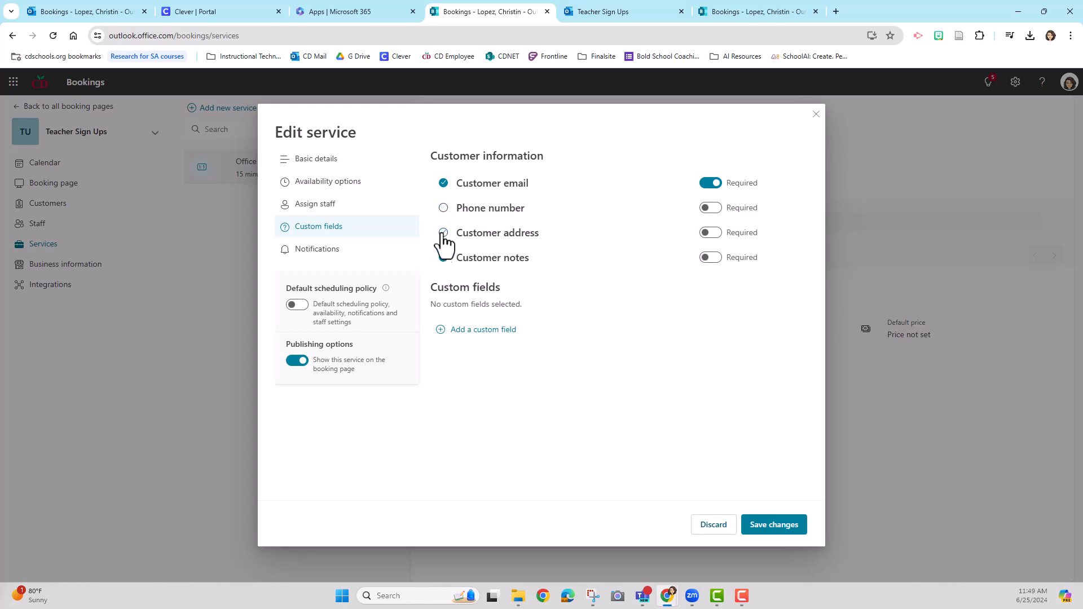
pyautogui.click(763, 526)
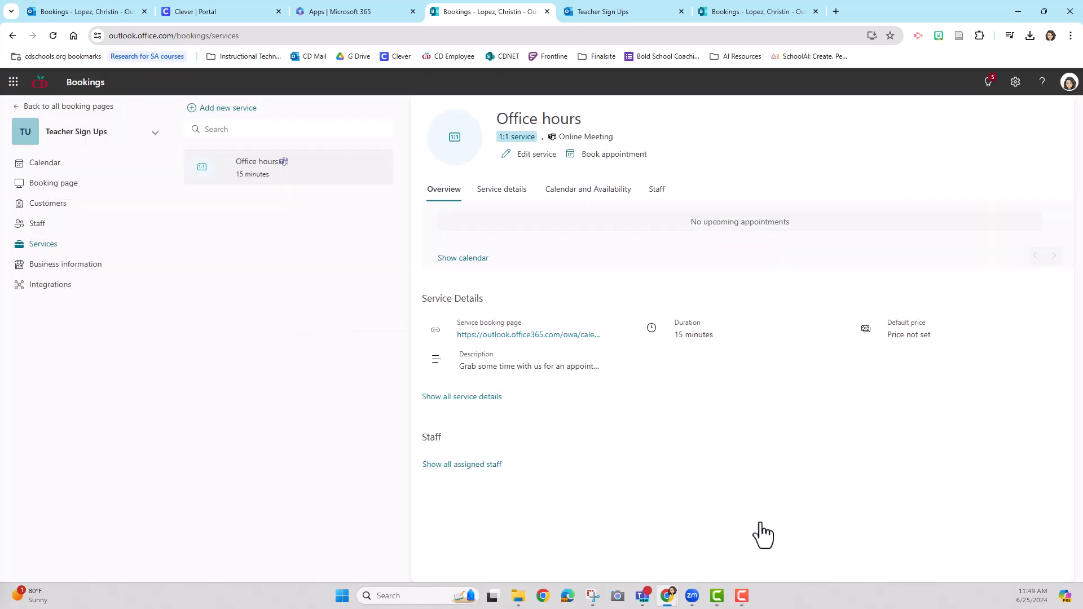
# Step: Reload the Teacher Sign Ups self-service booking page to check which fields its details form asks for
pyautogui.click(616, 13)
pyautogui.click(53, 36)
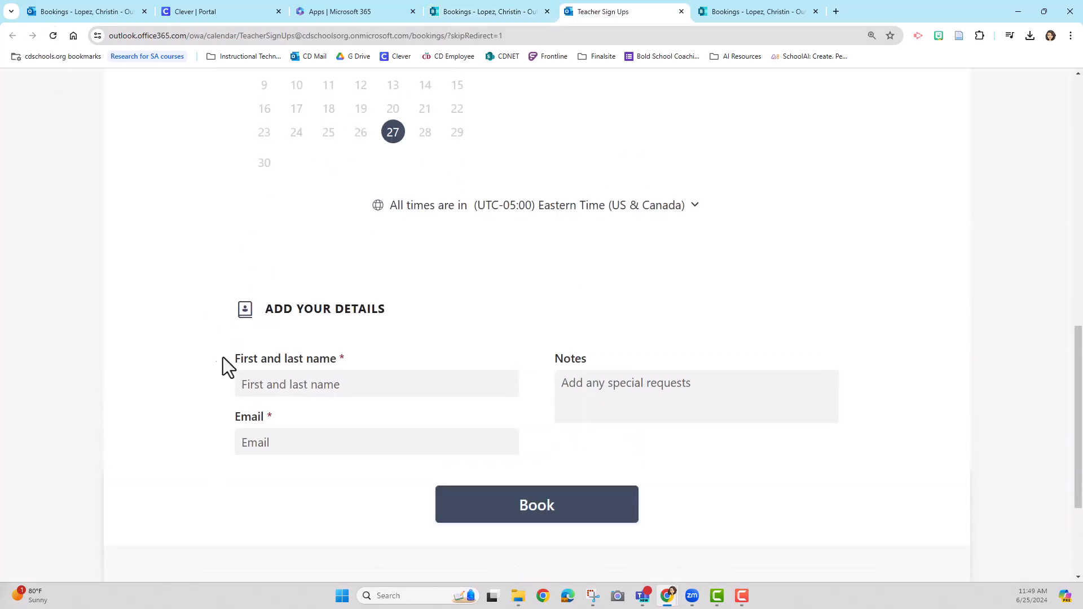